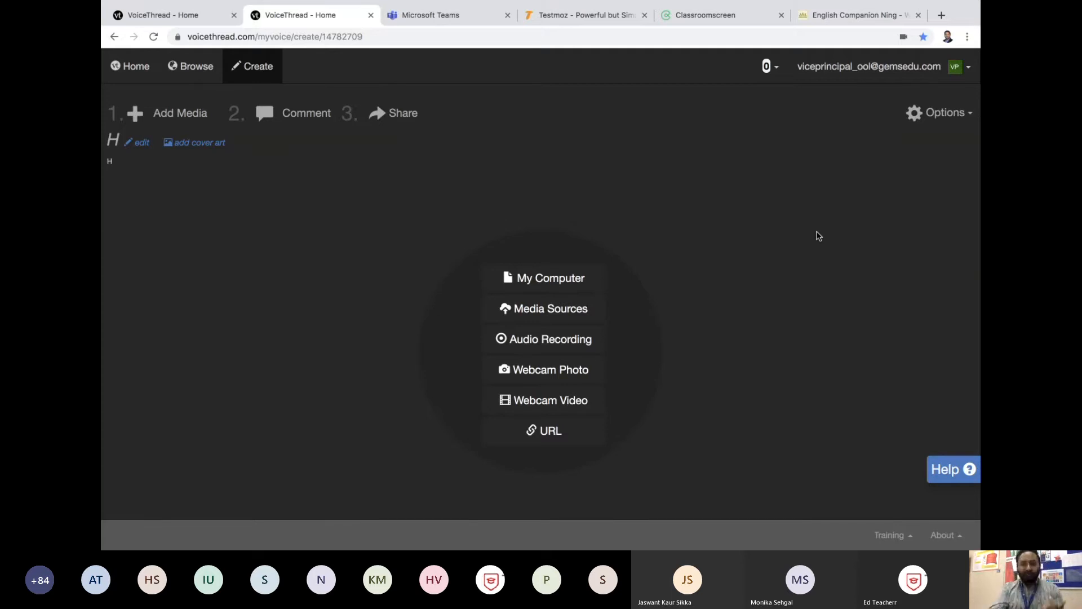
# Step: Upload the Desktop screenshot ending in 14.35.40 from the computer as a slide and open it for commenting
pyautogui.click(576, 283)
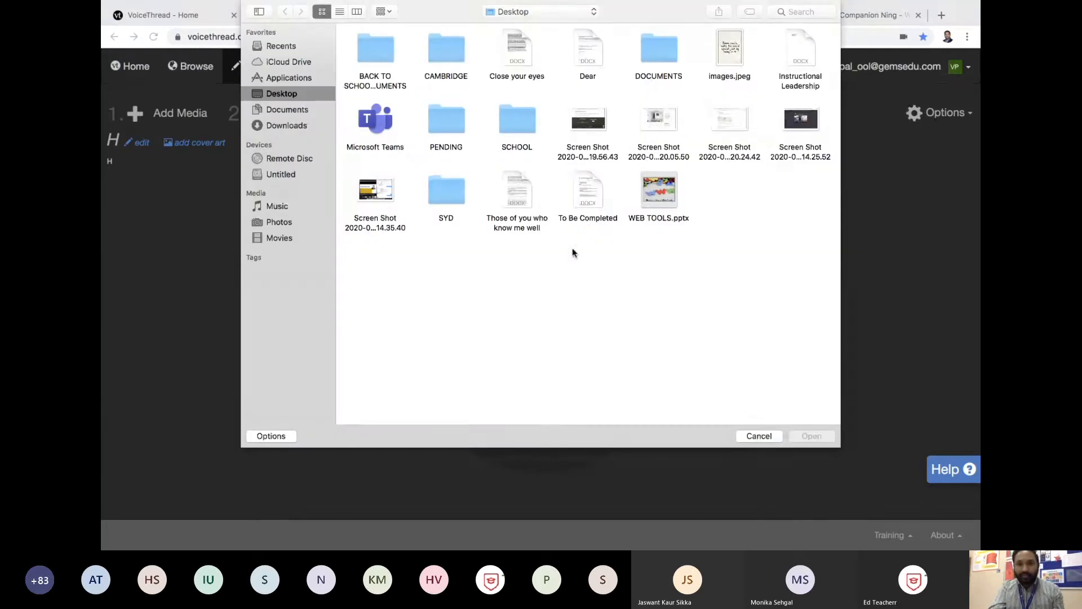
pyautogui.doubleClick(390, 189)
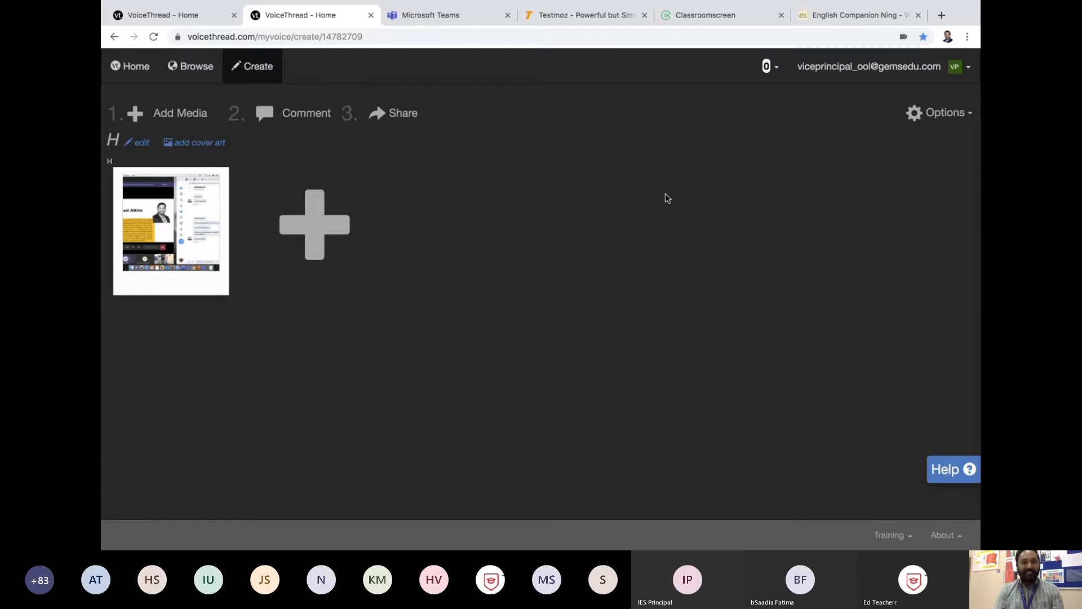
pyautogui.click(176, 213)
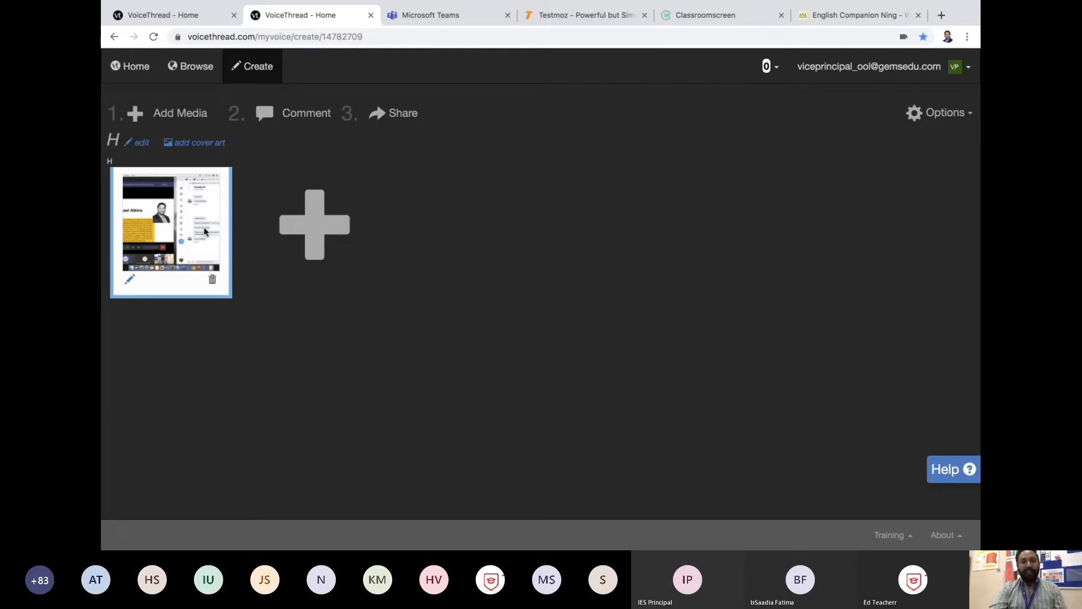
pyautogui.click(307, 115)
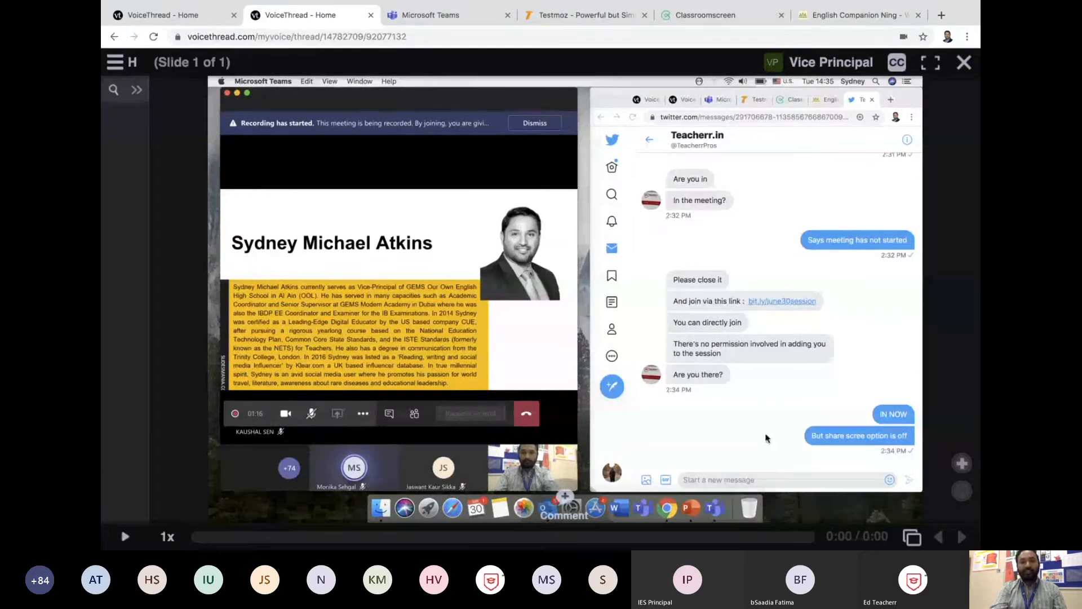
pyautogui.click(563, 499)
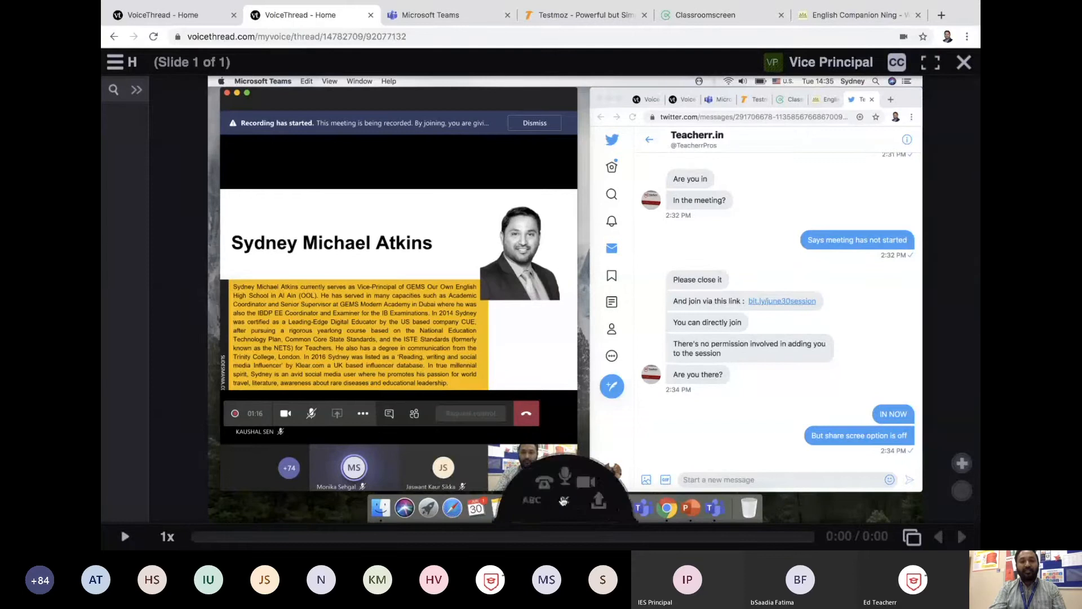
pyautogui.click(494, 500)
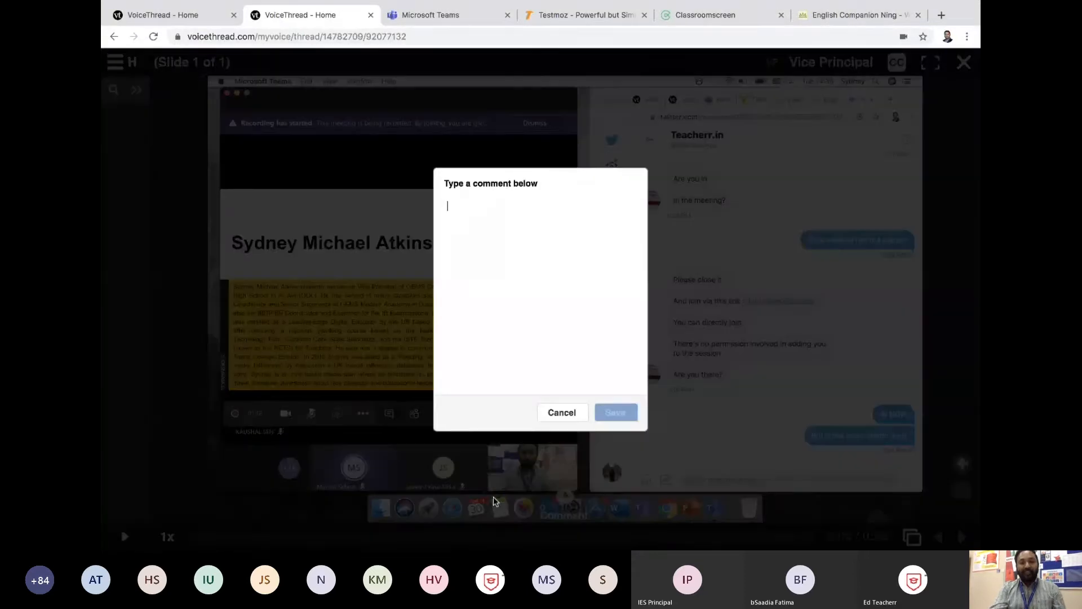
pyautogui.click(564, 412)
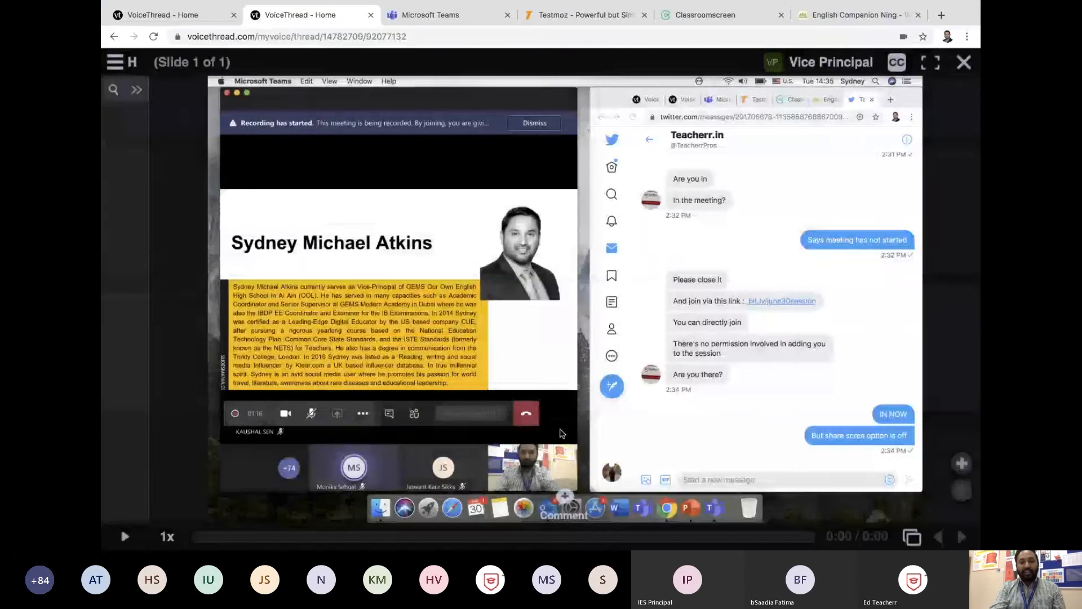
# Step: Try recording a microphone audio comment on the slide for a few seconds and stop the recording
pyautogui.click(563, 499)
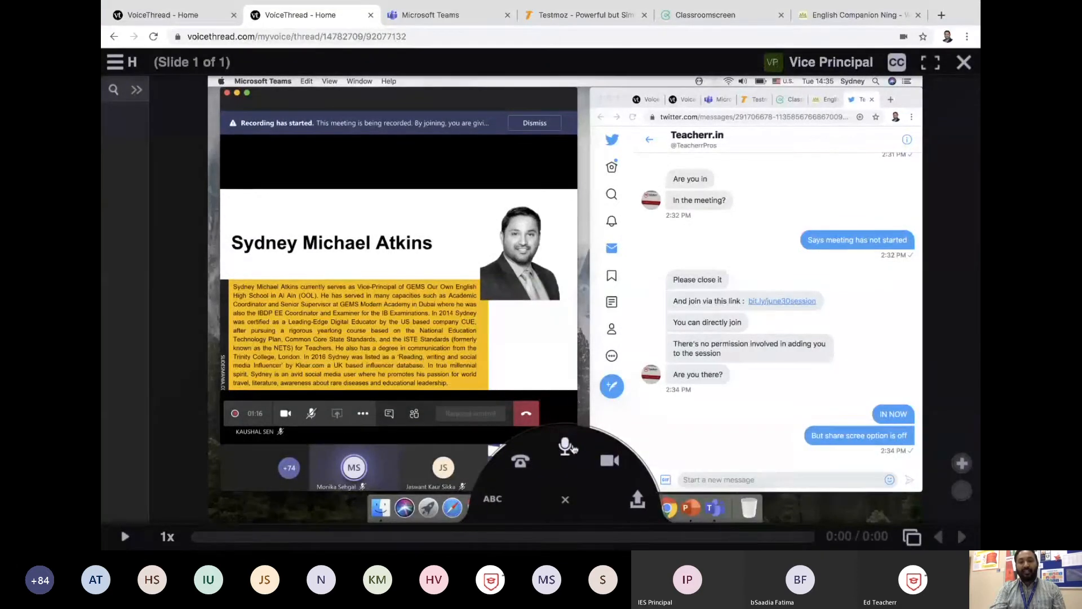
pyautogui.click(568, 447)
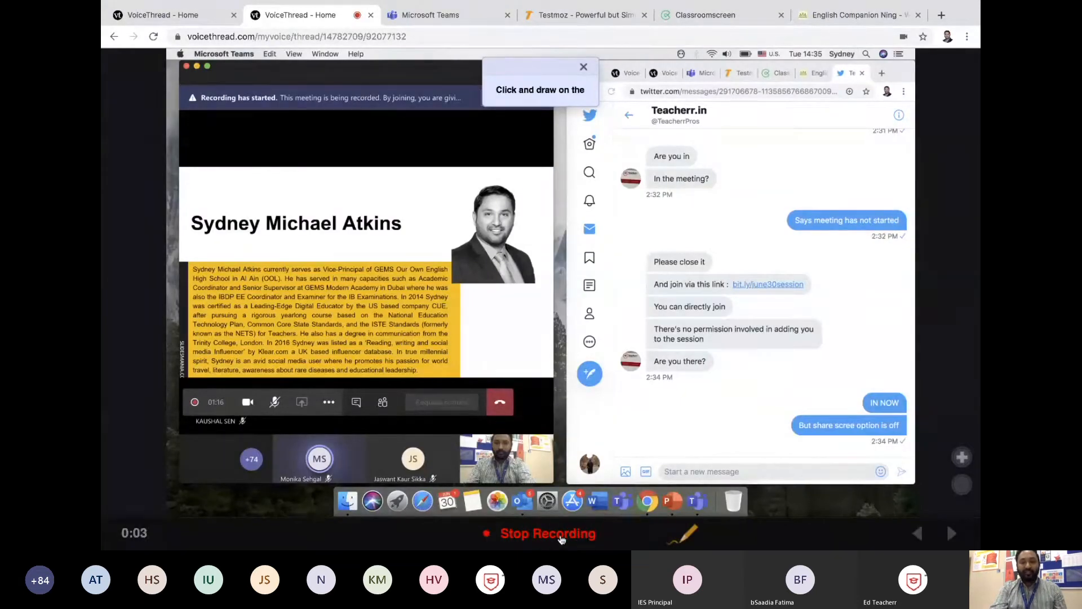
pyautogui.click(561, 538)
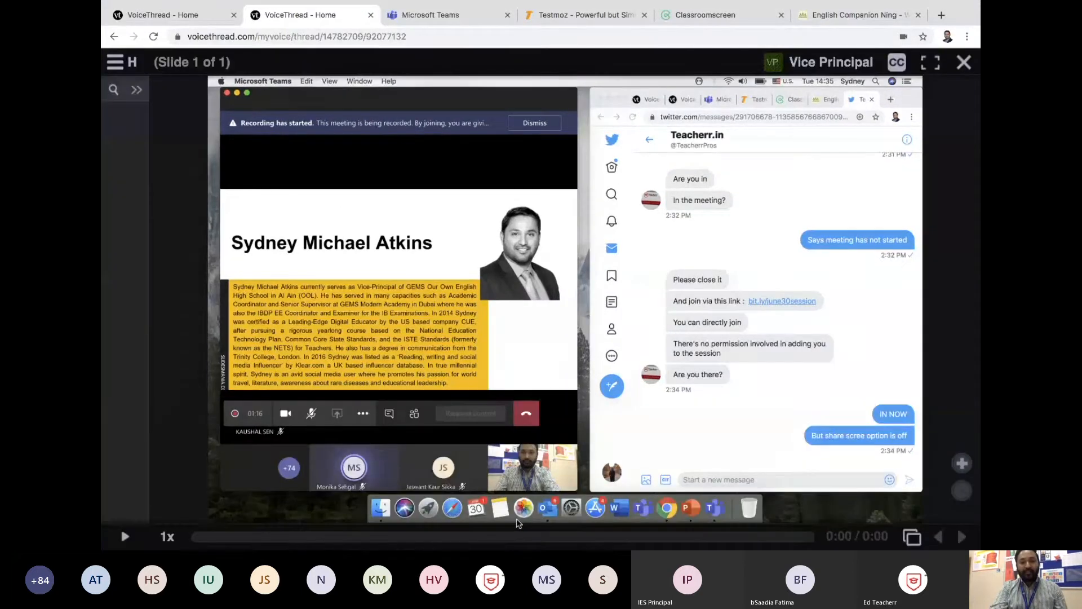
# Step: Open the choice of comment types for the slide
pyautogui.click(563, 499)
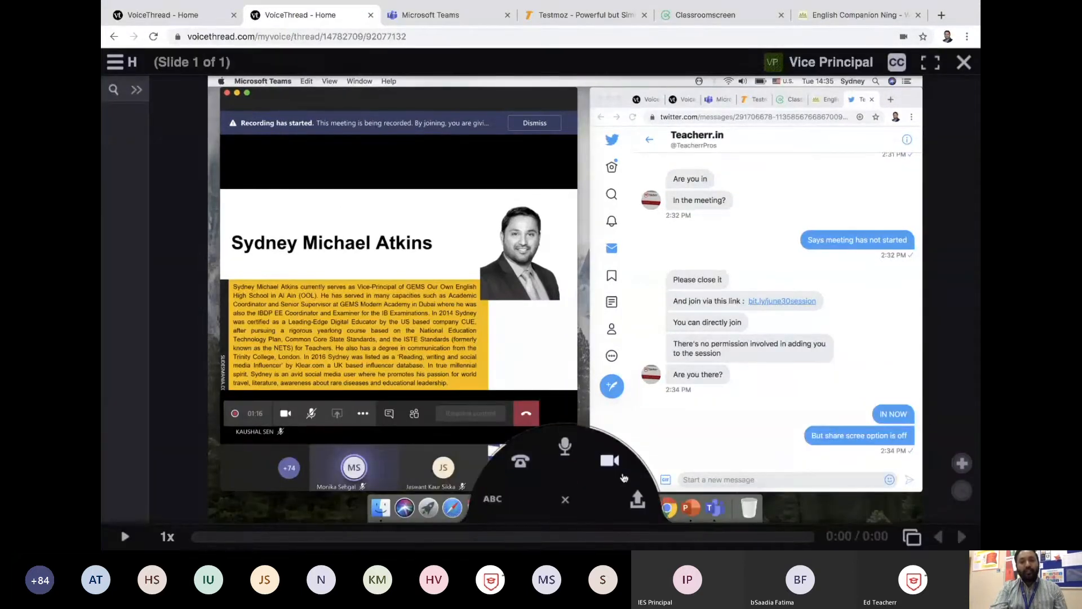
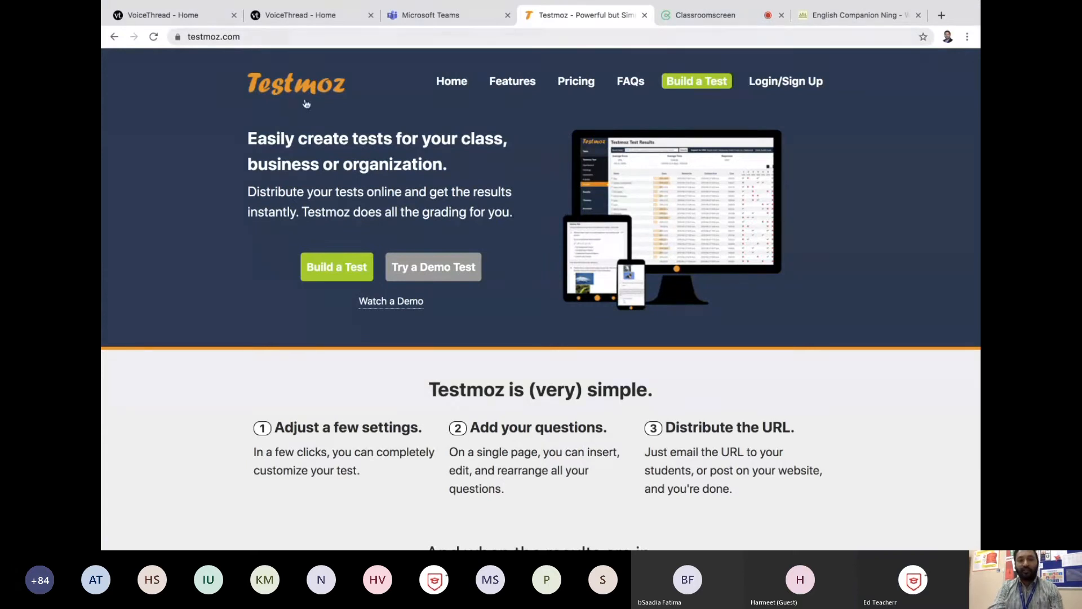
# Step: Start building a free test on Testmoz and name it Merchant of Venice
pyautogui.click(333, 269)
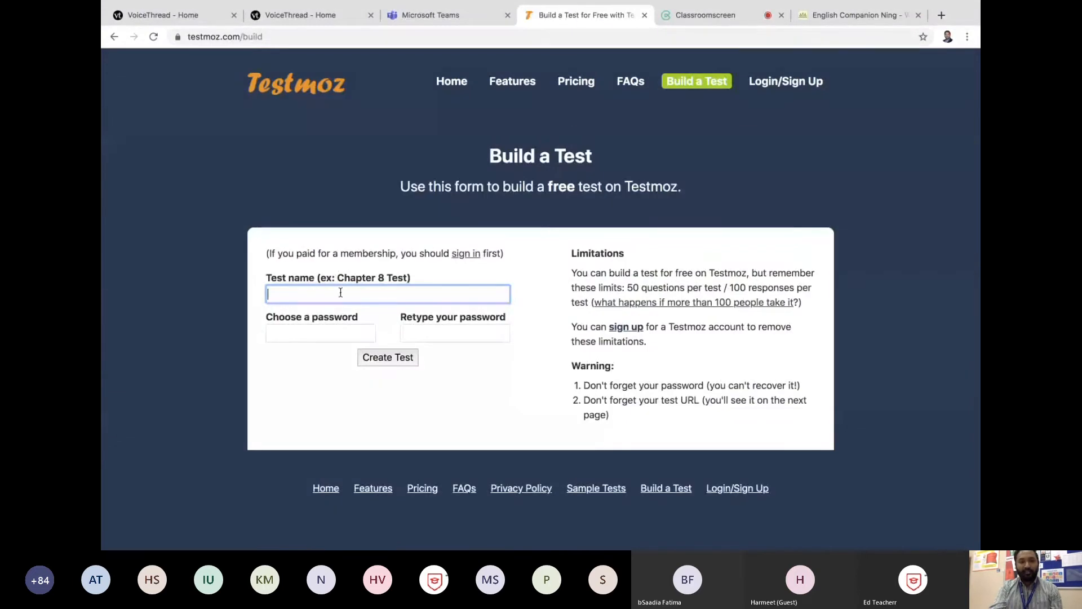
pyautogui.click(341, 292)
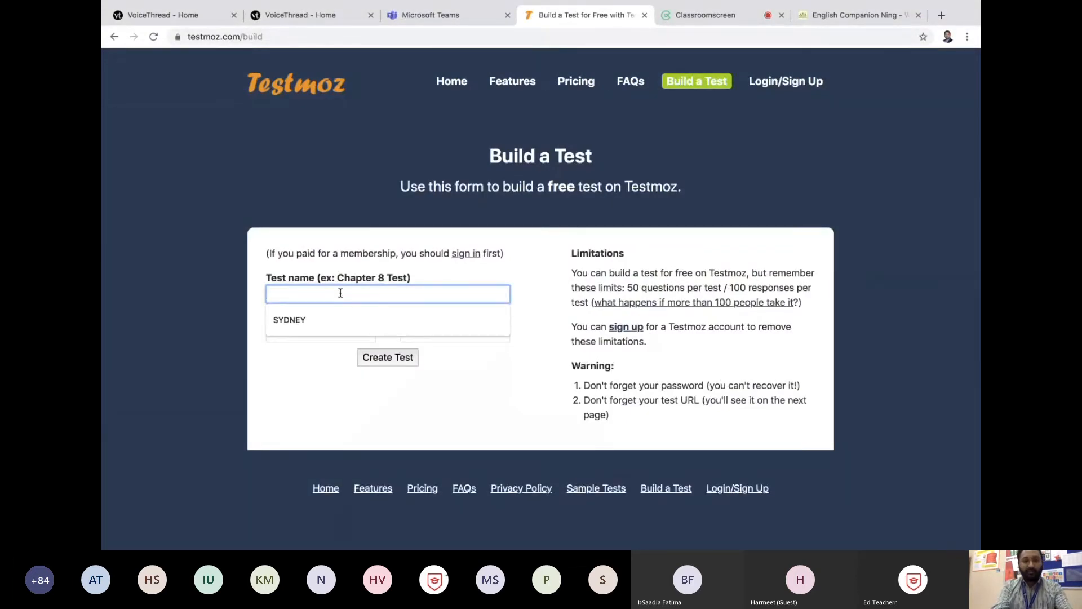
pyautogui.write('Mer')
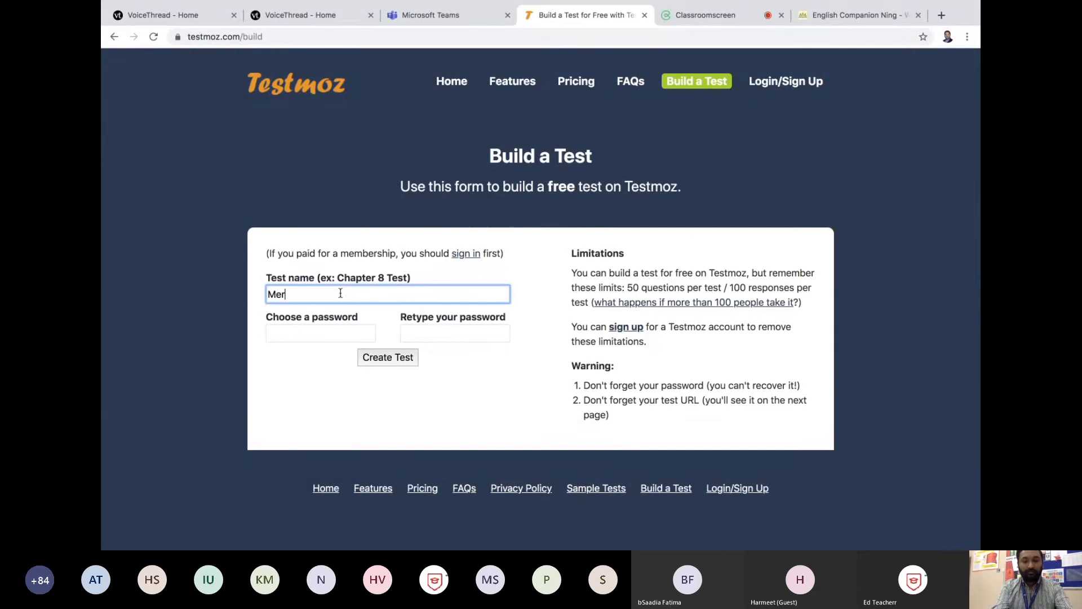
pyautogui.write('chant o')
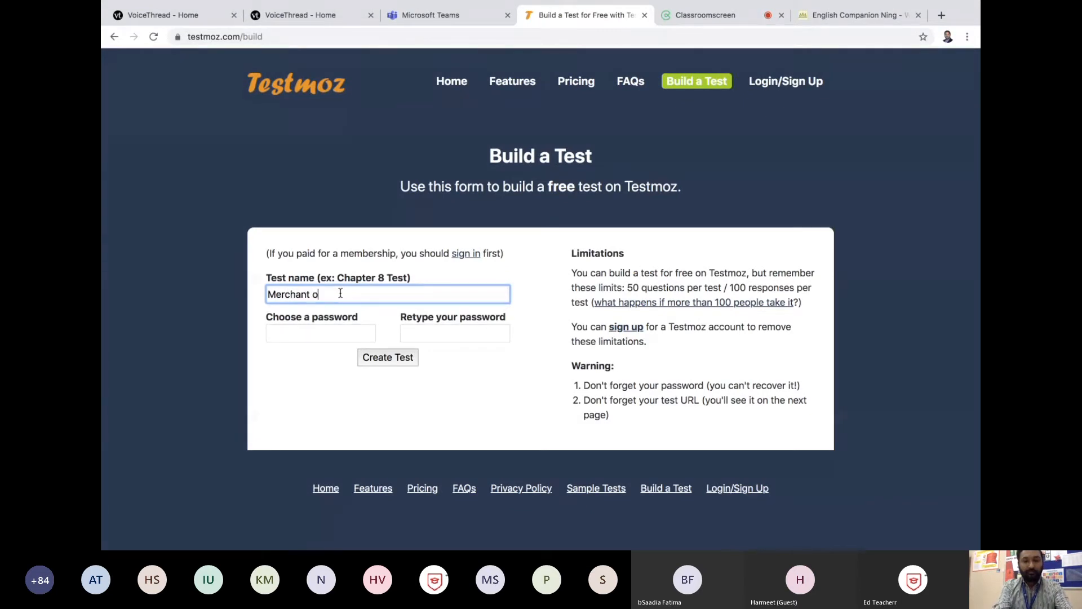
pyautogui.write('f Venice')
# Step: Enter and confirm the test password, create the test, and decline the browser's offer to save the password
pyautogui.click(350, 335)
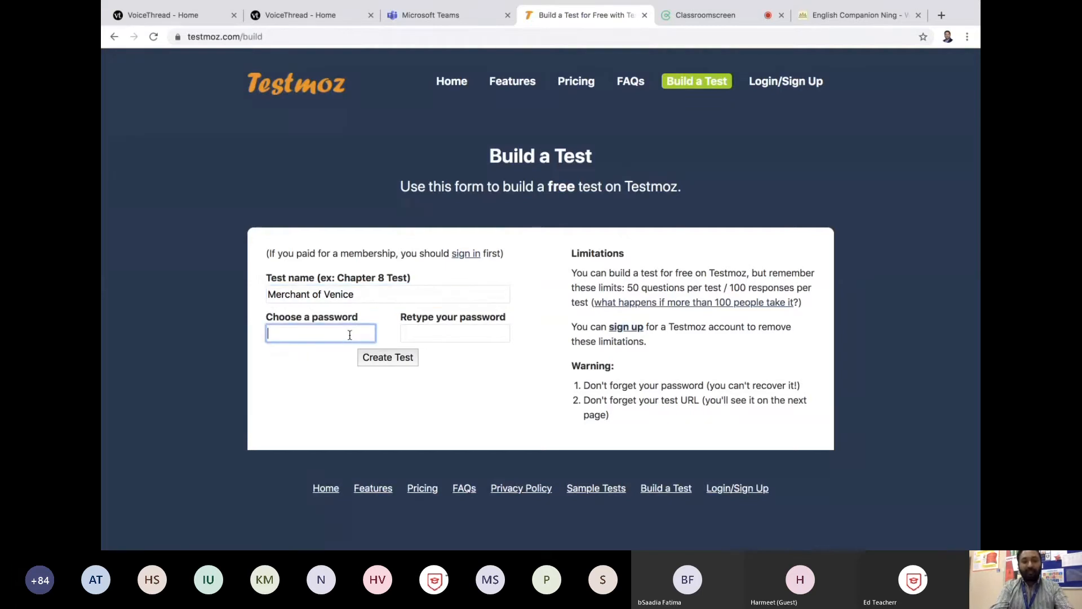
pyautogui.write('123456')
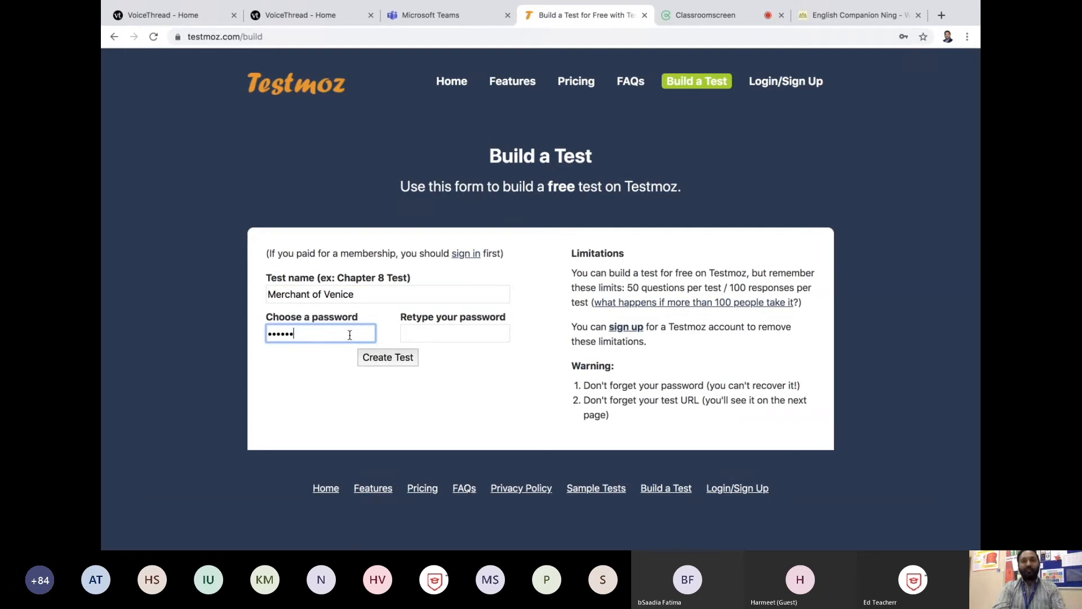
pyautogui.click(420, 338)
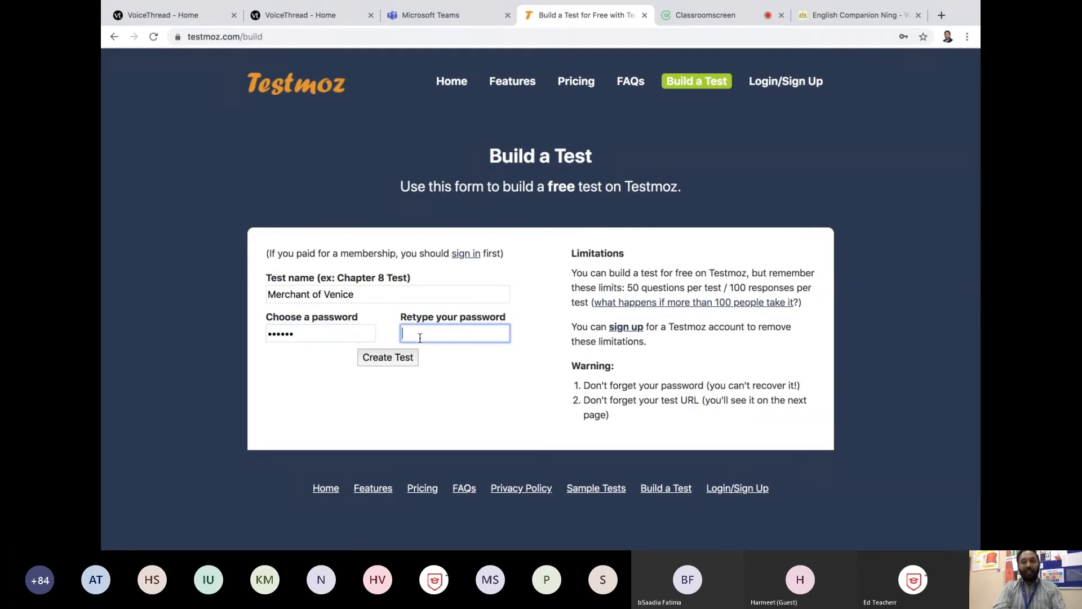
pyautogui.write('12345')
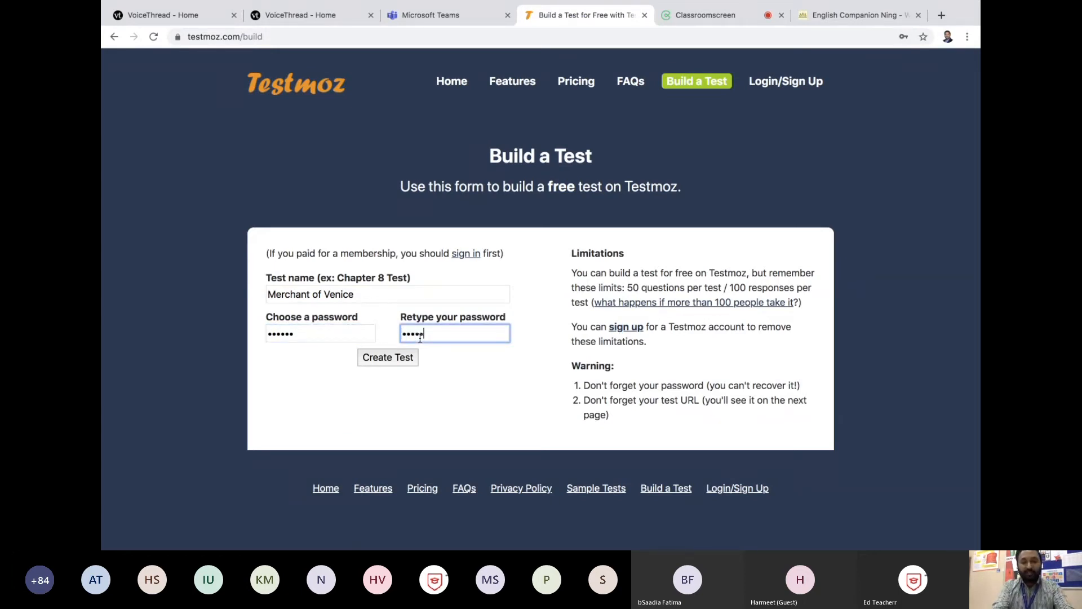
pyautogui.write('6')
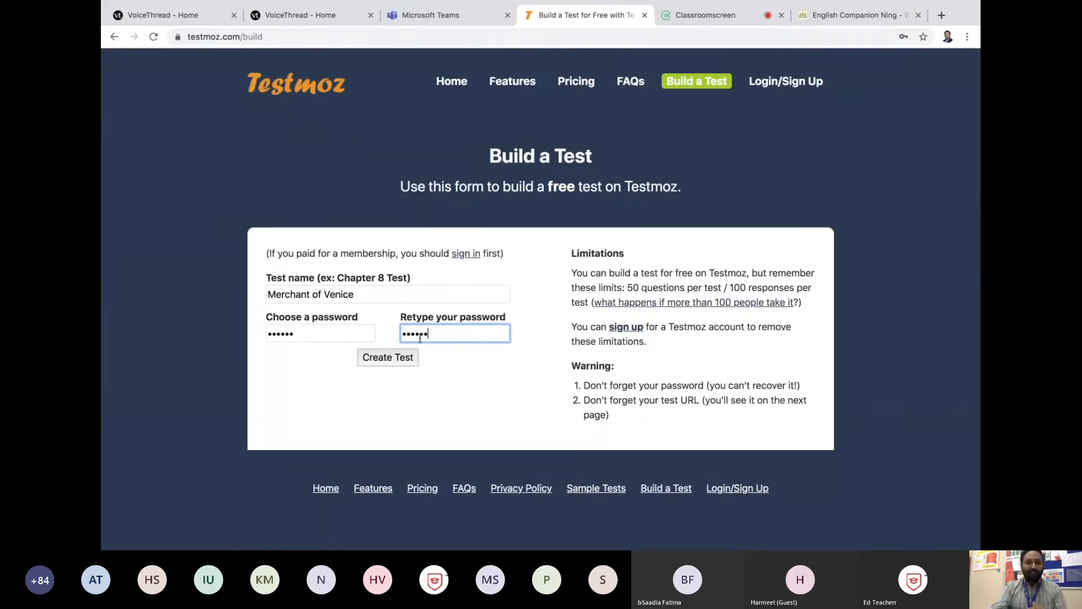
pyautogui.click(390, 357)
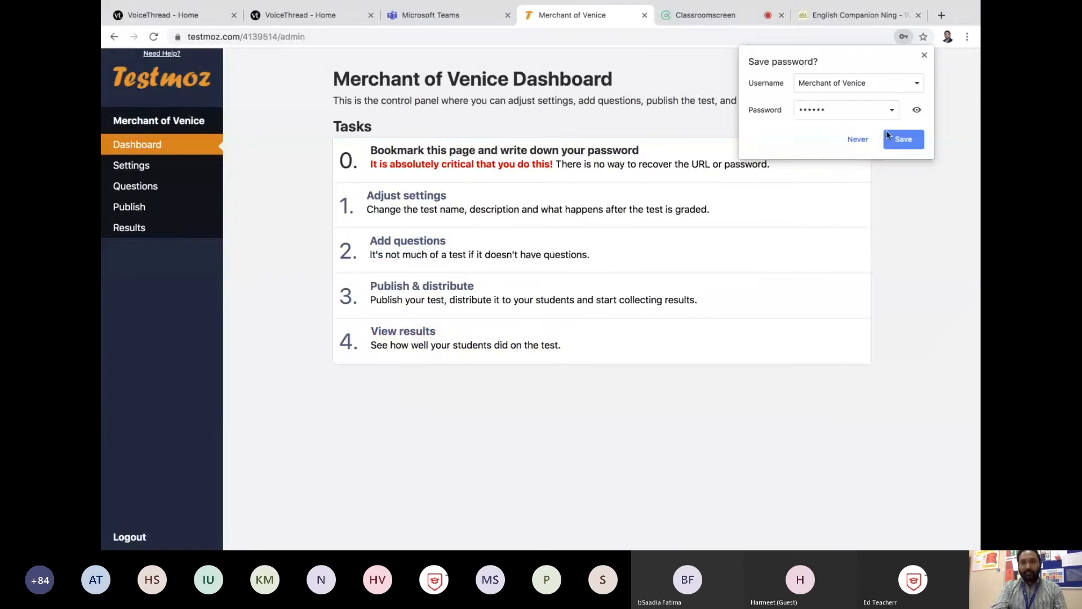
pyautogui.click(871, 138)
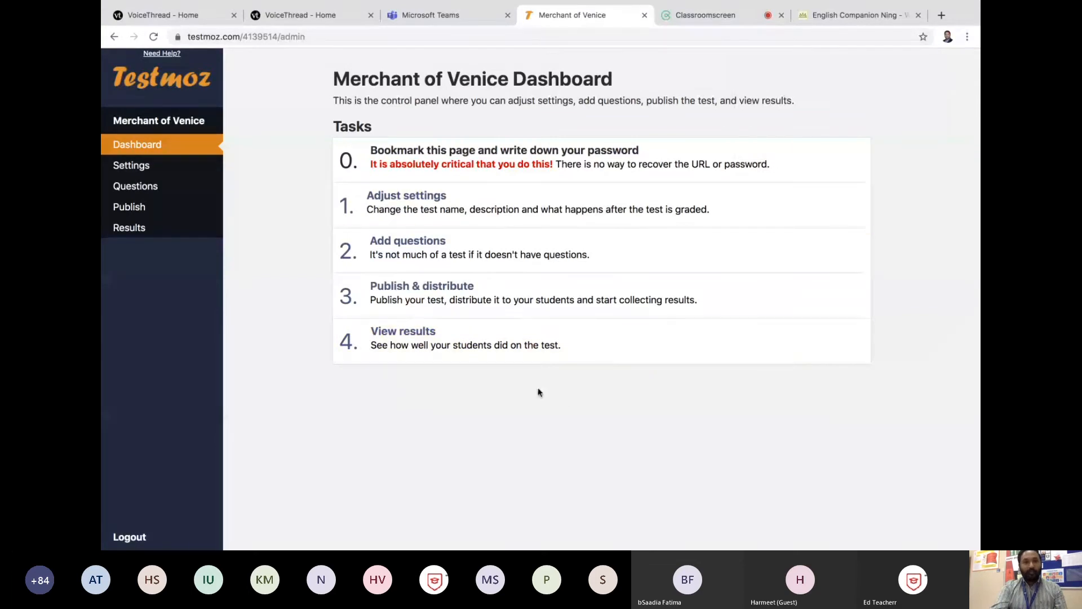
# Step: Insert a graded fill-in-the-blank question into the test
pyautogui.click(442, 263)
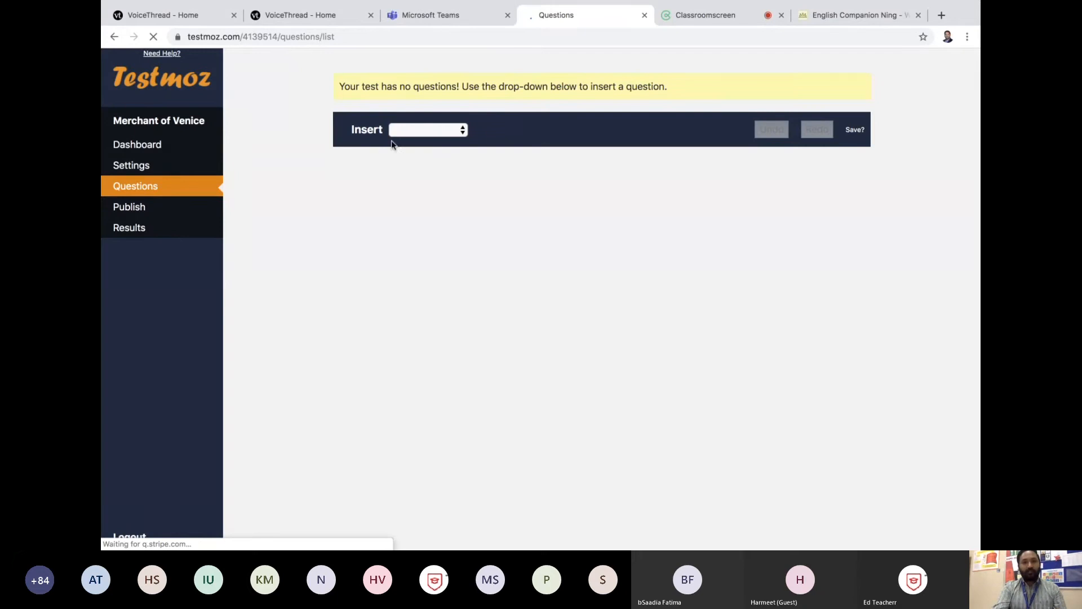
pyautogui.click(417, 130)
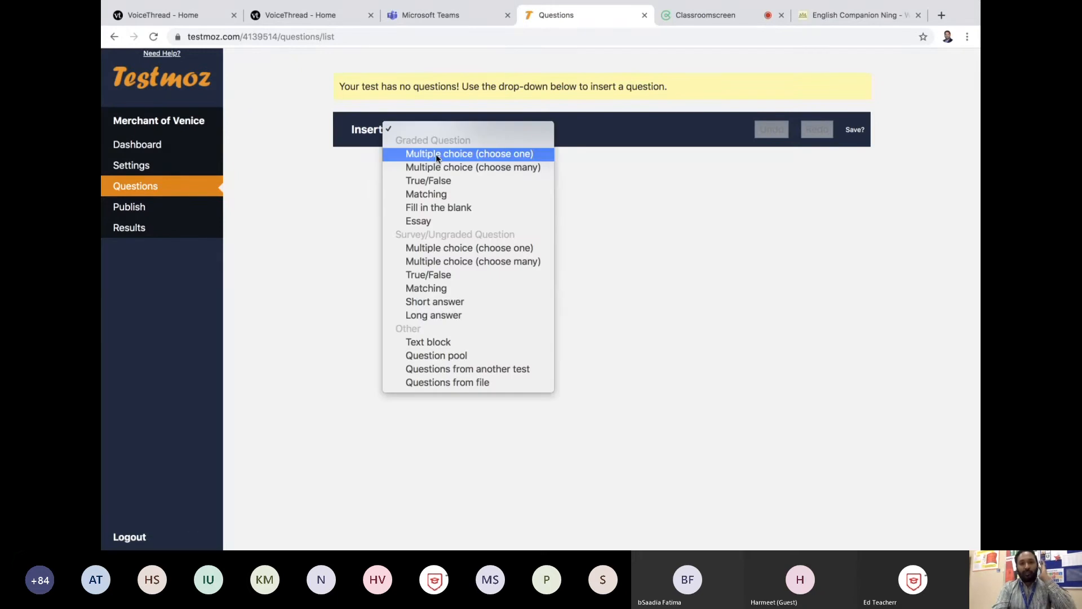
pyautogui.click(446, 209)
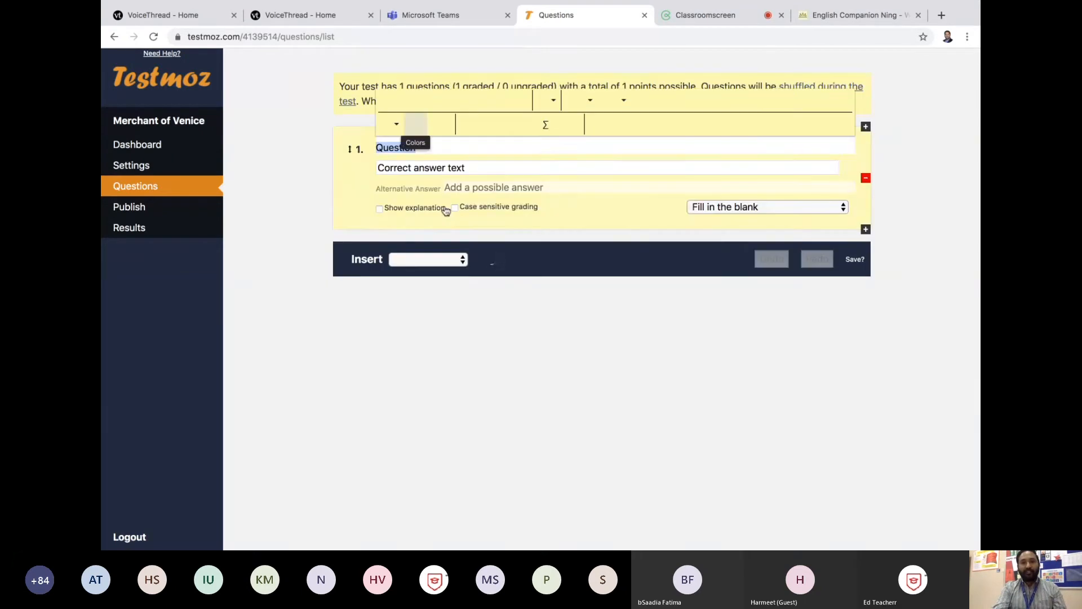
# Step: Replace the question's correct answer text with "THE CAT IS ....THE ROOF" and check how the question is saved
pyautogui.click(459, 171)
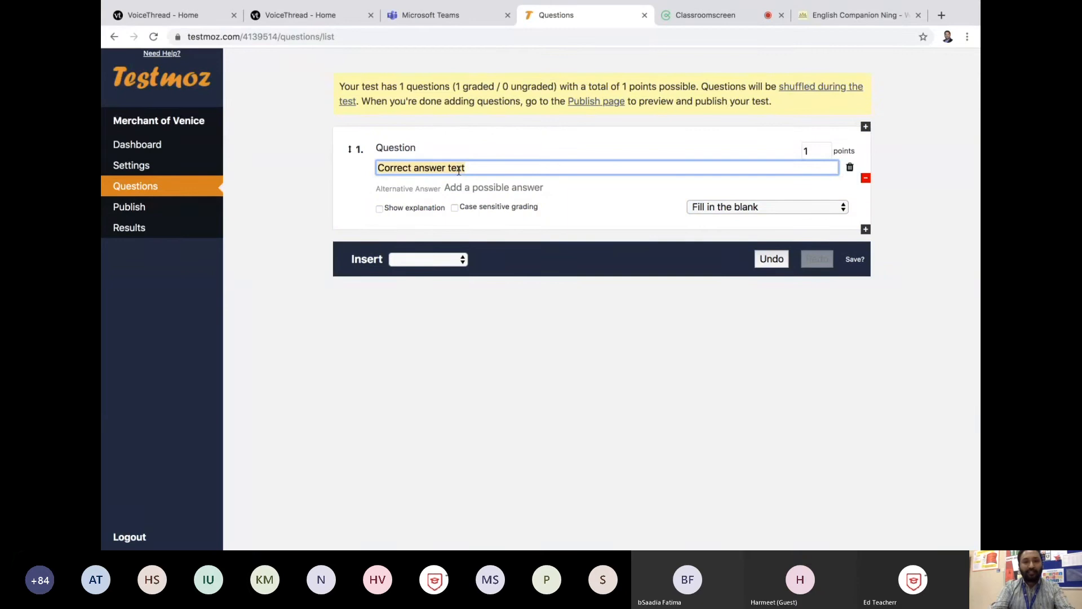
pyautogui.press('BackSpace')
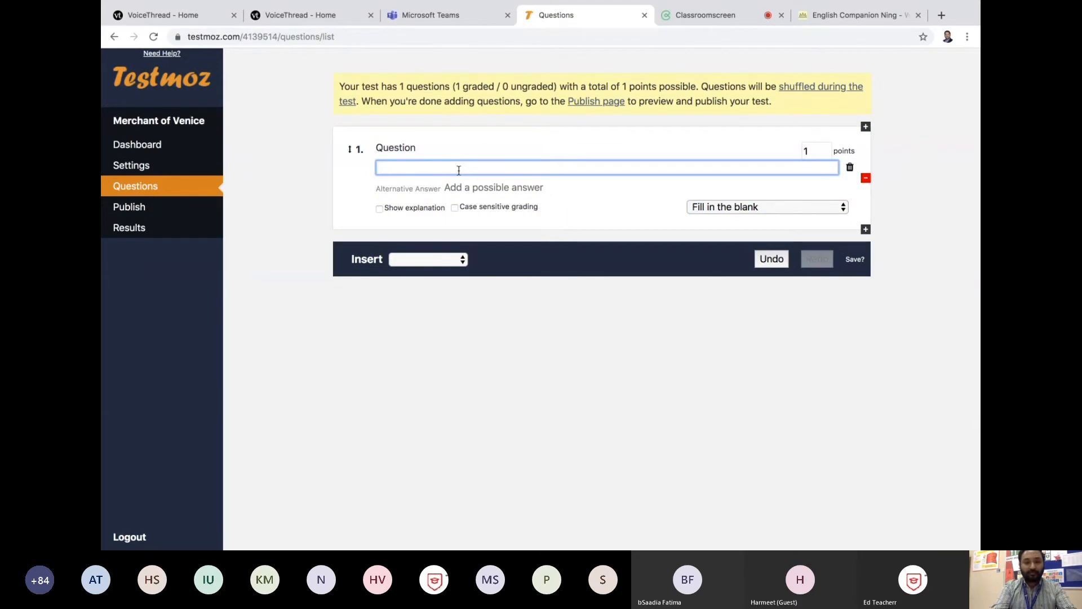
pyautogui.write('THE ')
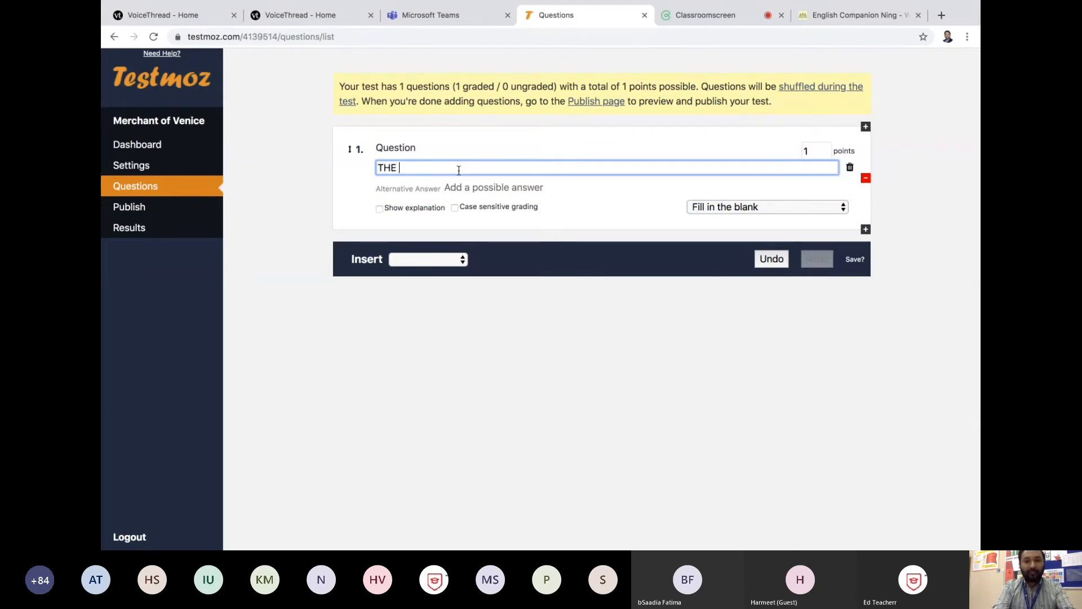
pyautogui.write('CAT IS ....THE ROOF')
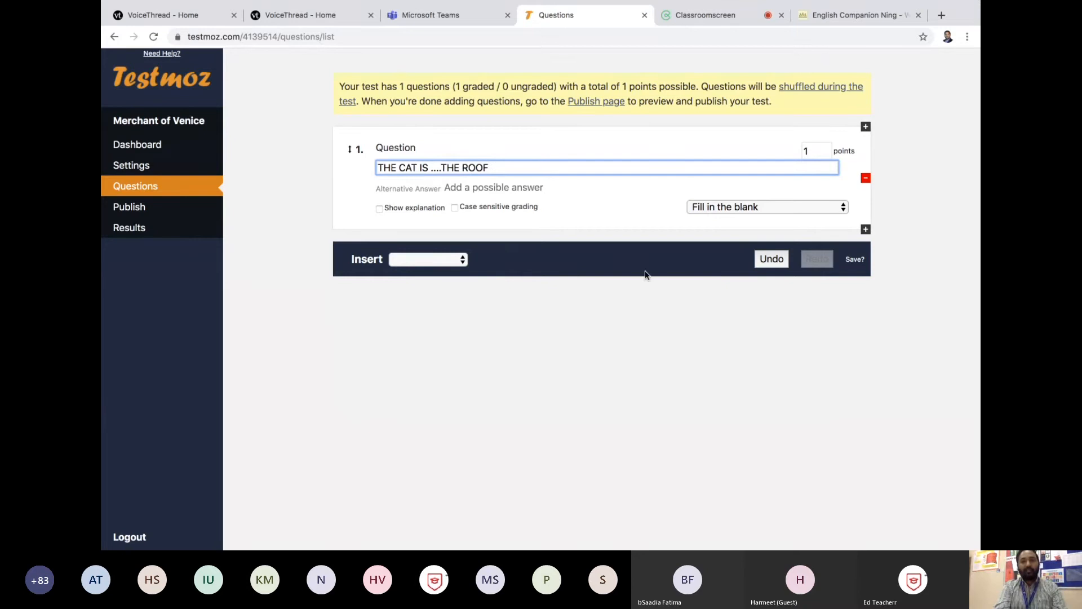
pyautogui.click(851, 262)
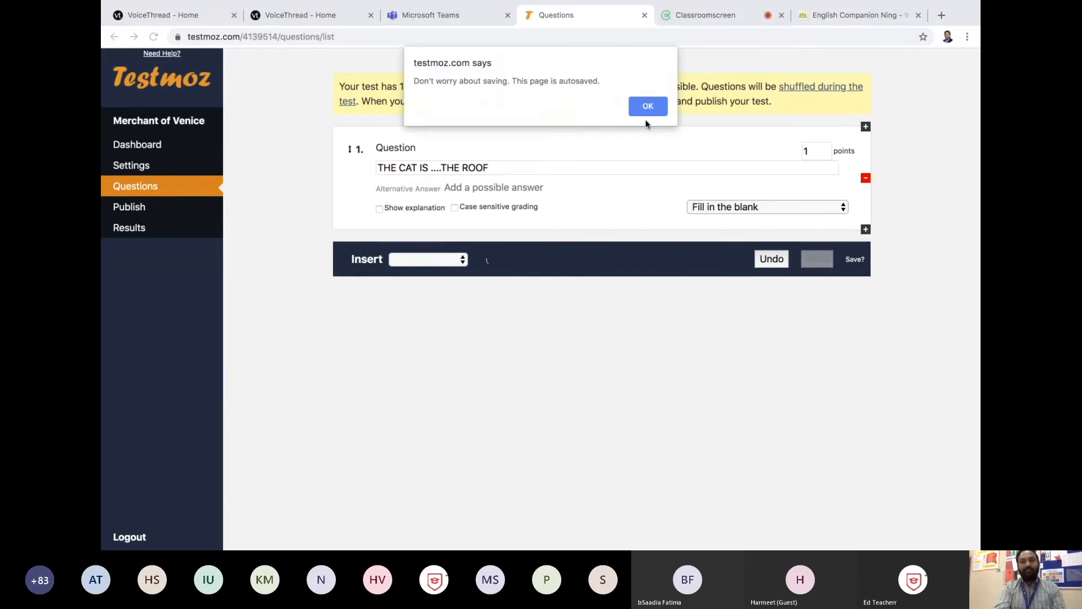
pyautogui.click(659, 107)
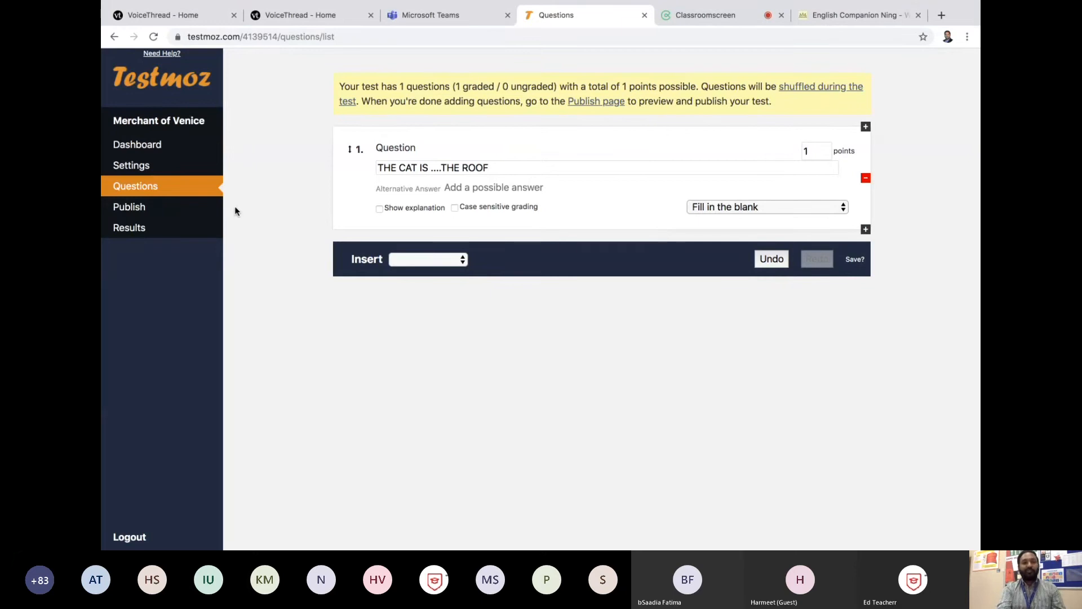
# Step: Publish the Merchant of Venice test and open its results page
pyautogui.click(173, 212)
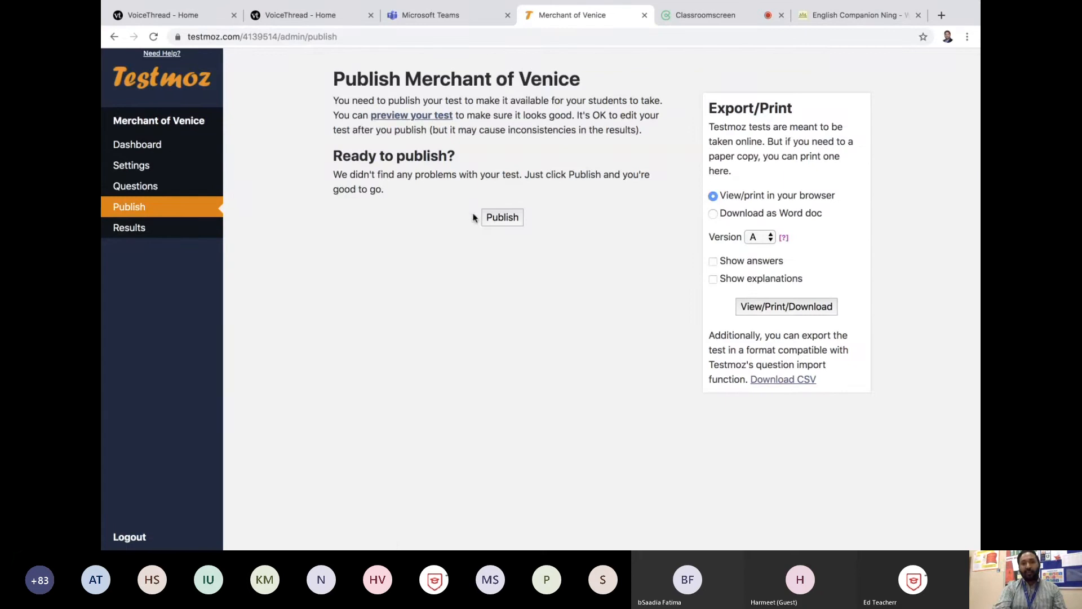
pyautogui.click(516, 220)
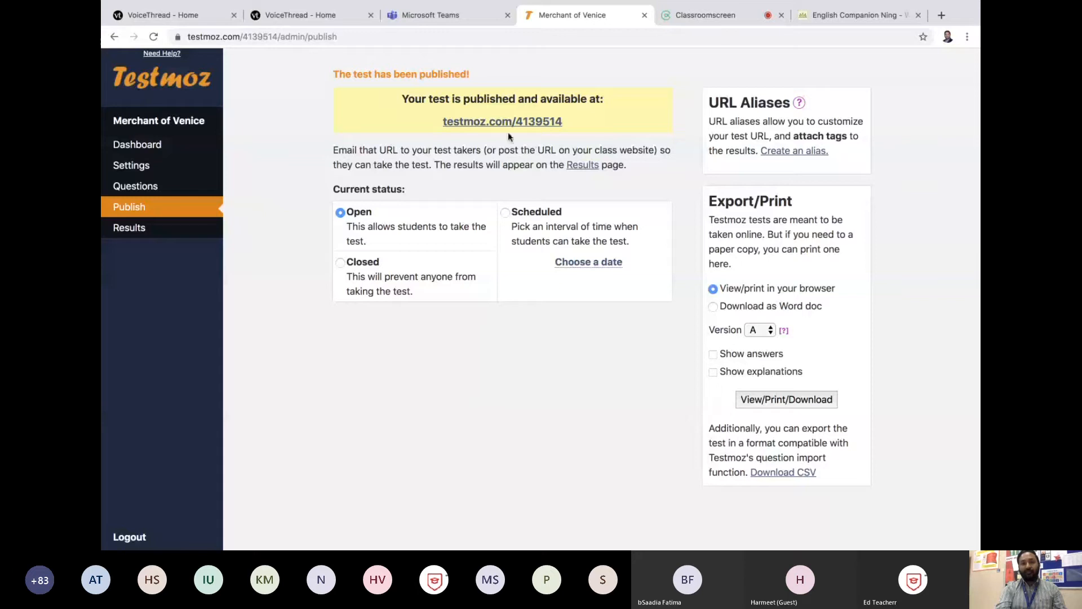
pyautogui.scroll(-1, 507, 130)
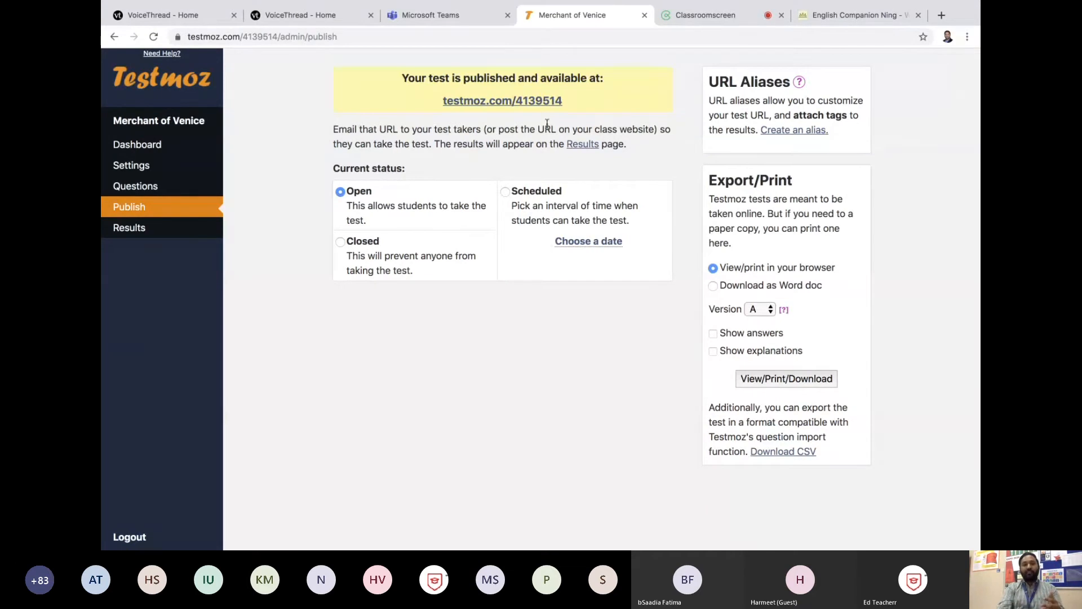
pyautogui.click(176, 228)
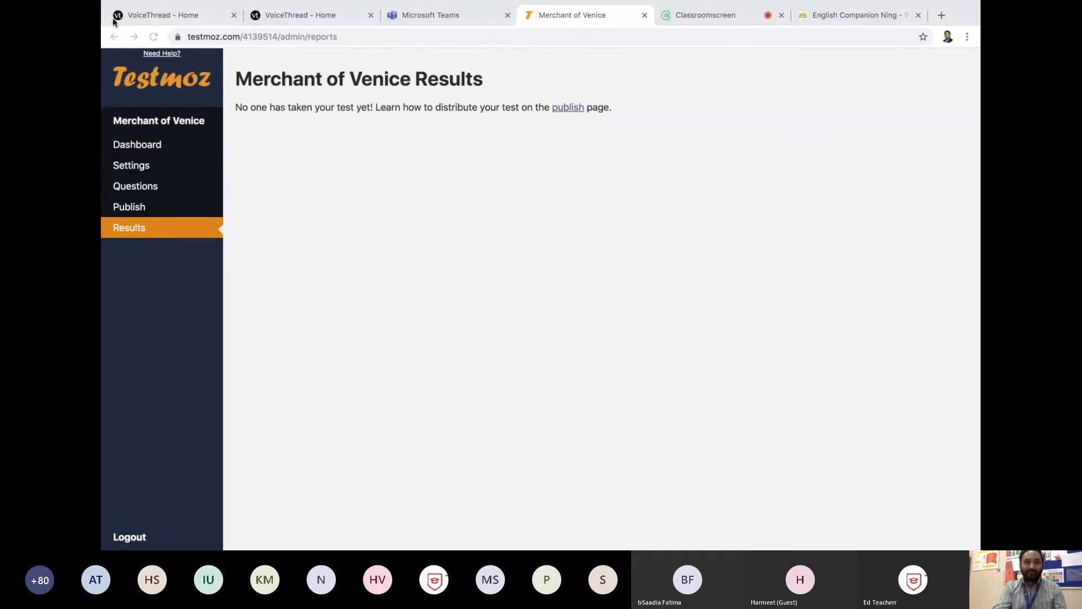
# Step: Switch to the Microsoft Teams meeting and stop sharing the screen
pyautogui.moveTo(546, 546)
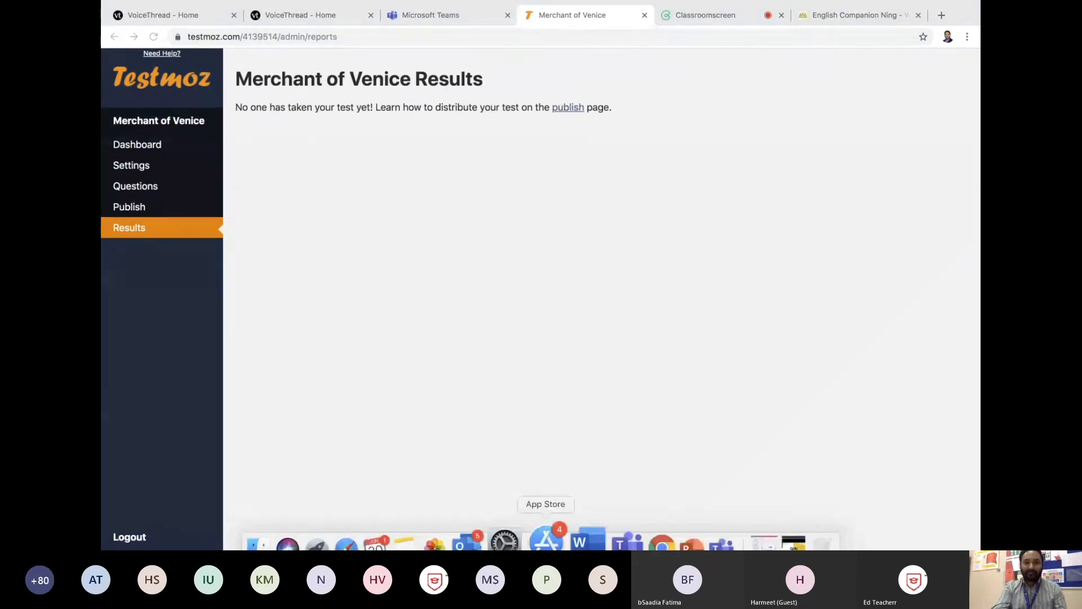
pyautogui.click(611, 533)
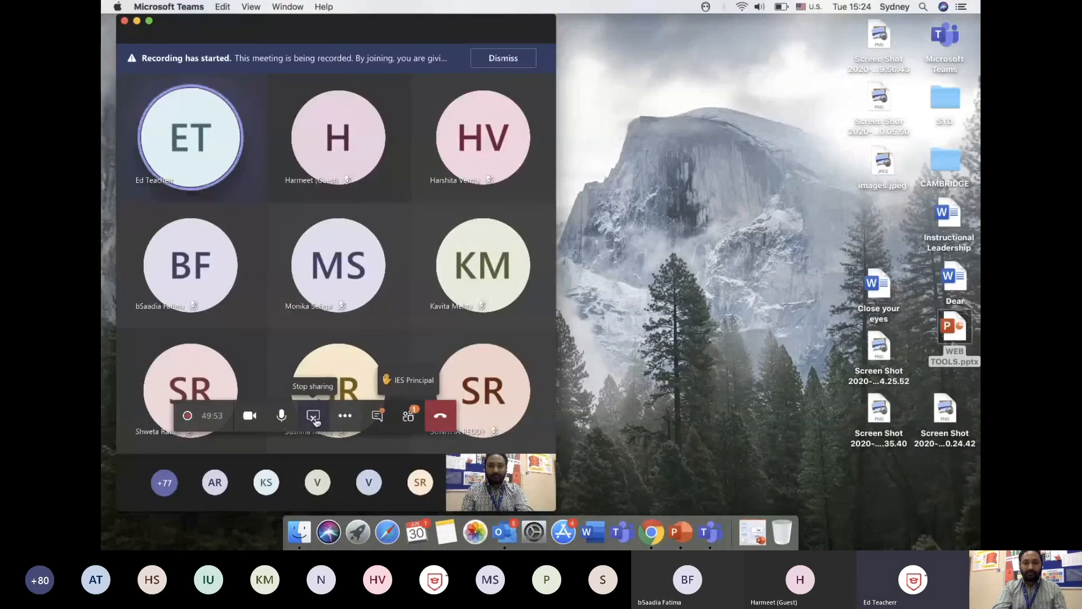
pyautogui.click(313, 416)
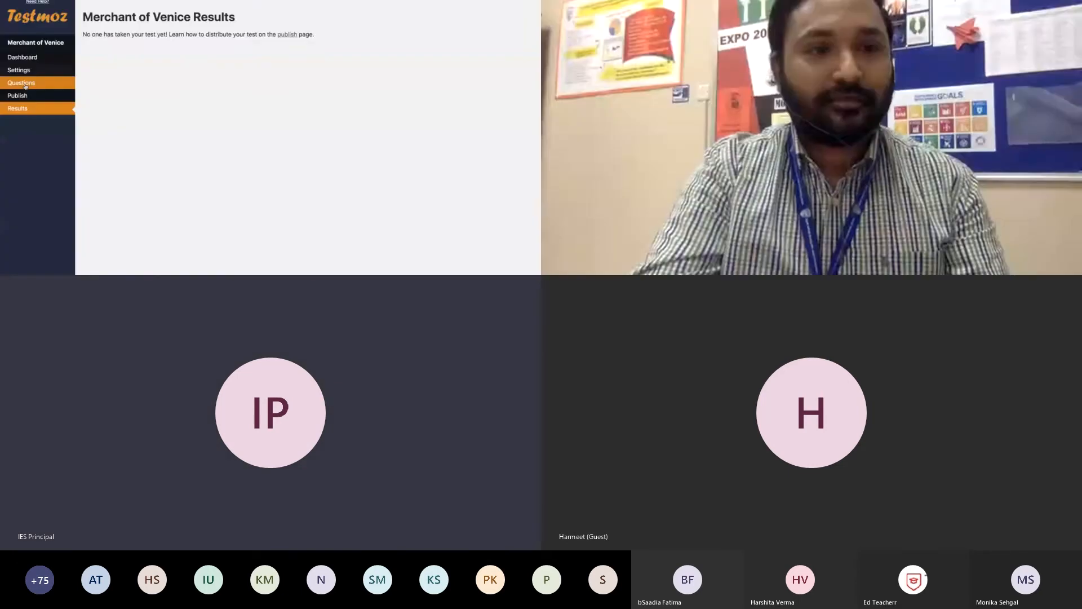
# Step: Return to the test's questions and add another fill-in-the-blank question above the existing one
pyautogui.click(25, 86)
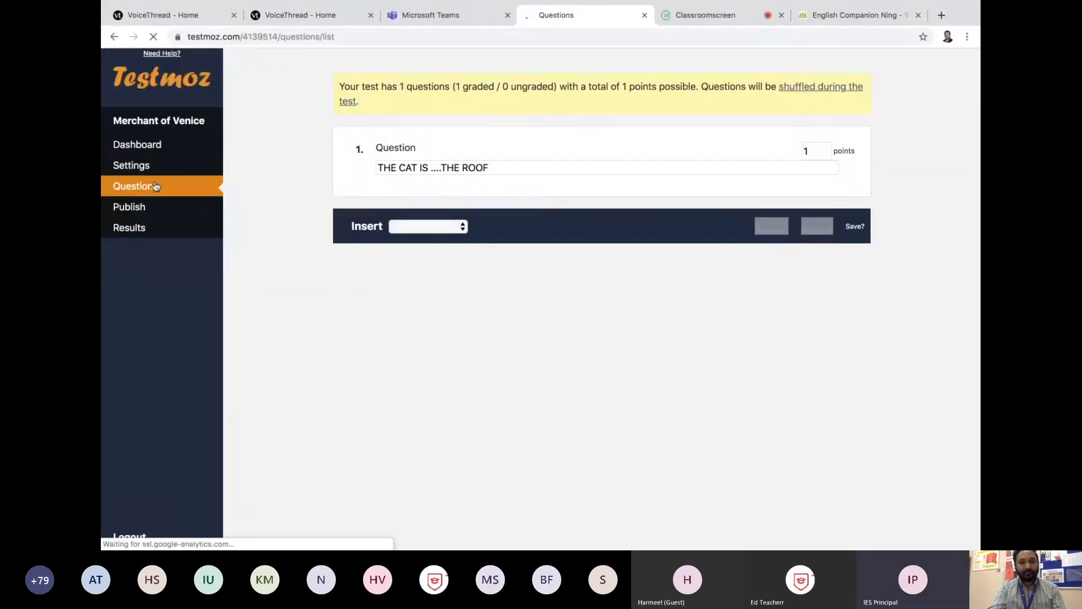
pyautogui.click(443, 226)
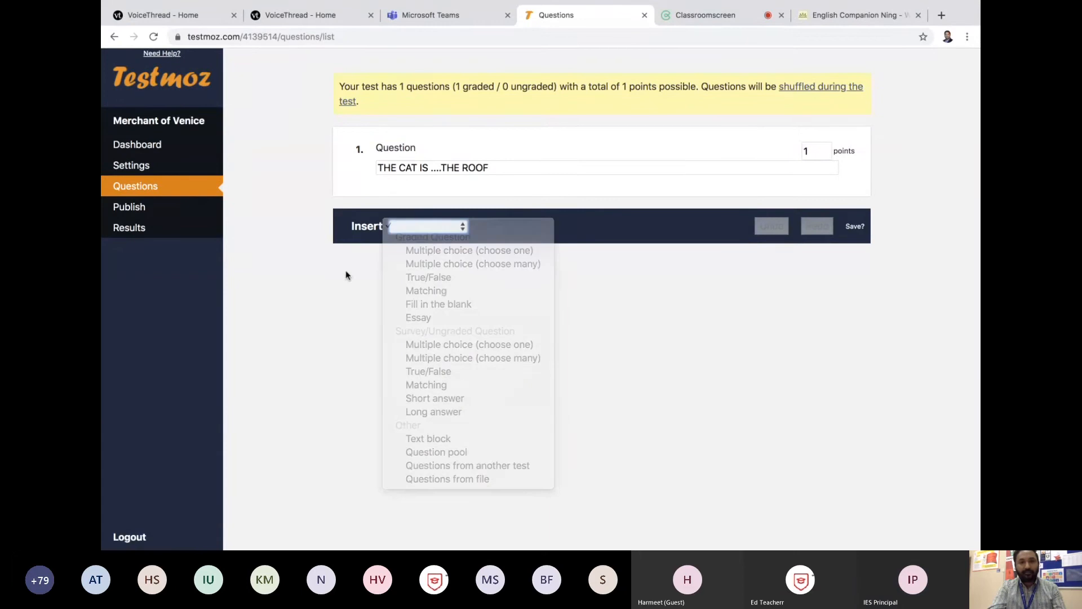
pyautogui.moveTo(853, 169)
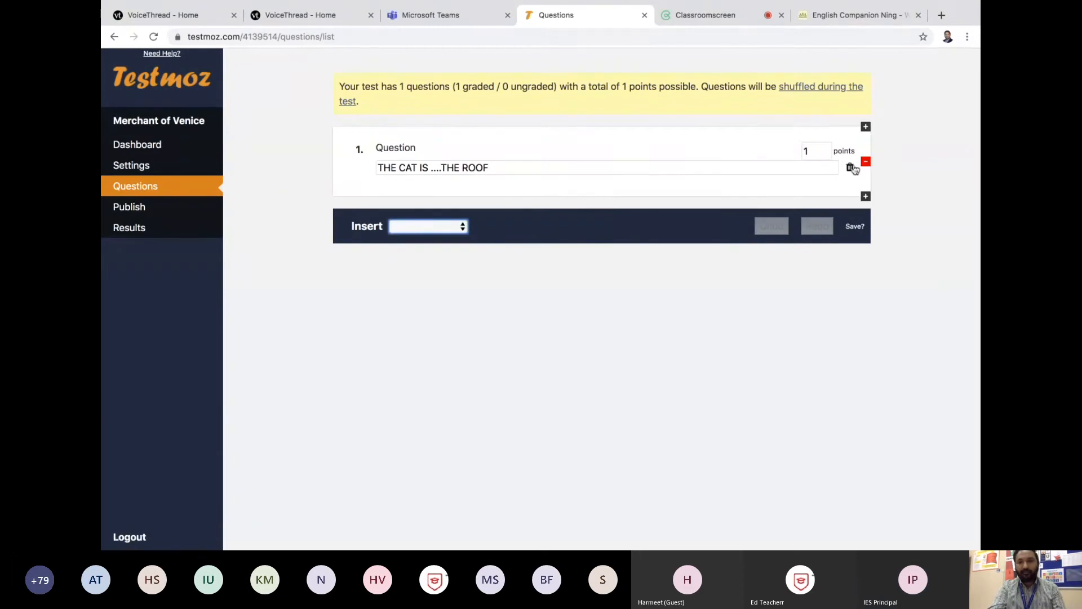
pyautogui.click(866, 127)
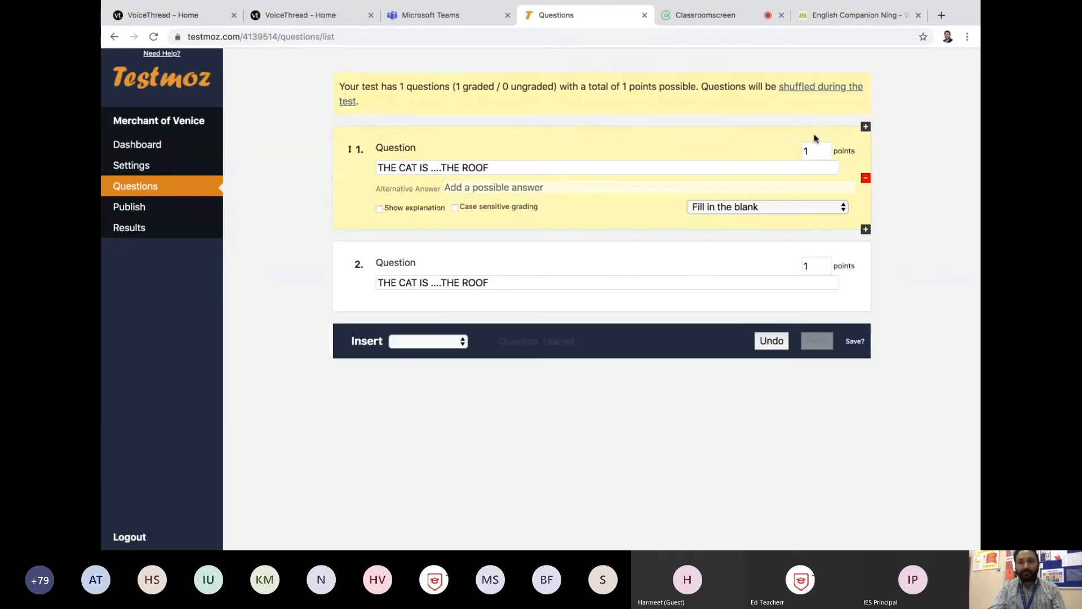
# Step: Reload the question list and clear the answer text of question 1
pyautogui.click(135, 192)
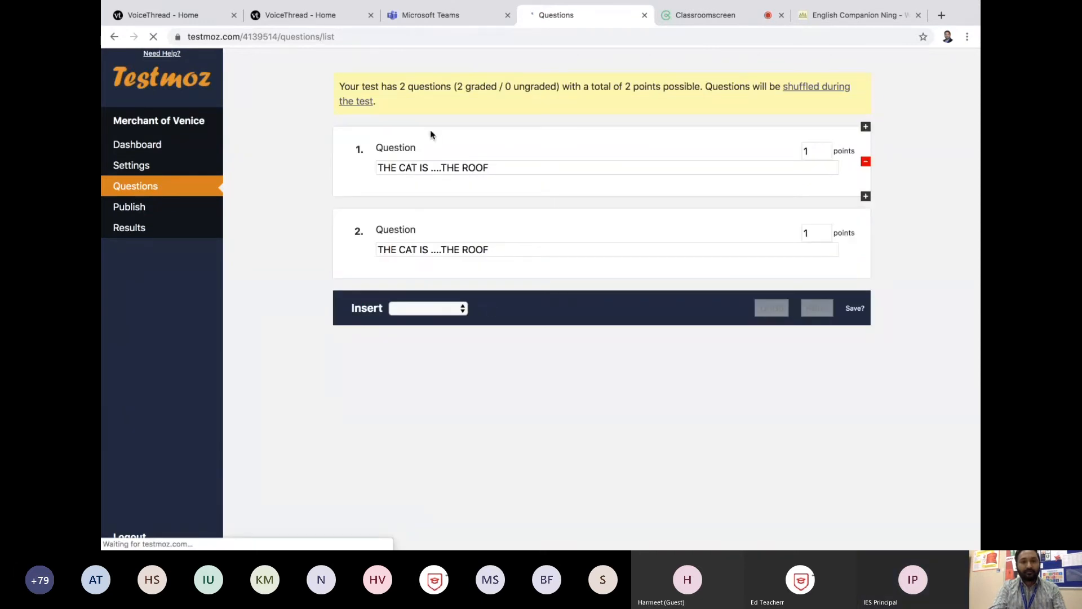
pyautogui.click(417, 167)
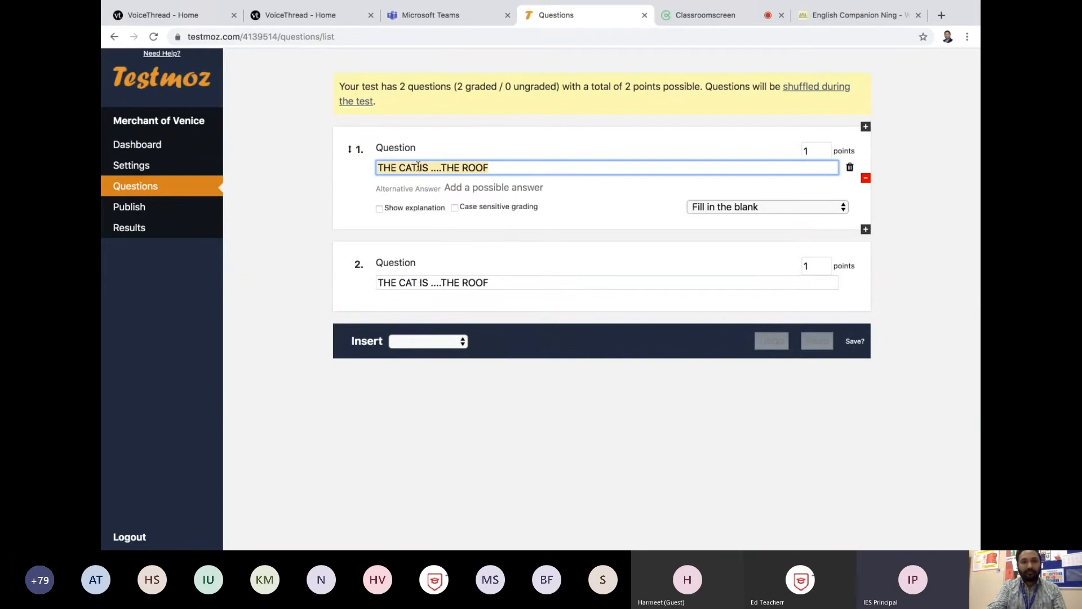
pyautogui.press('BackSpace')
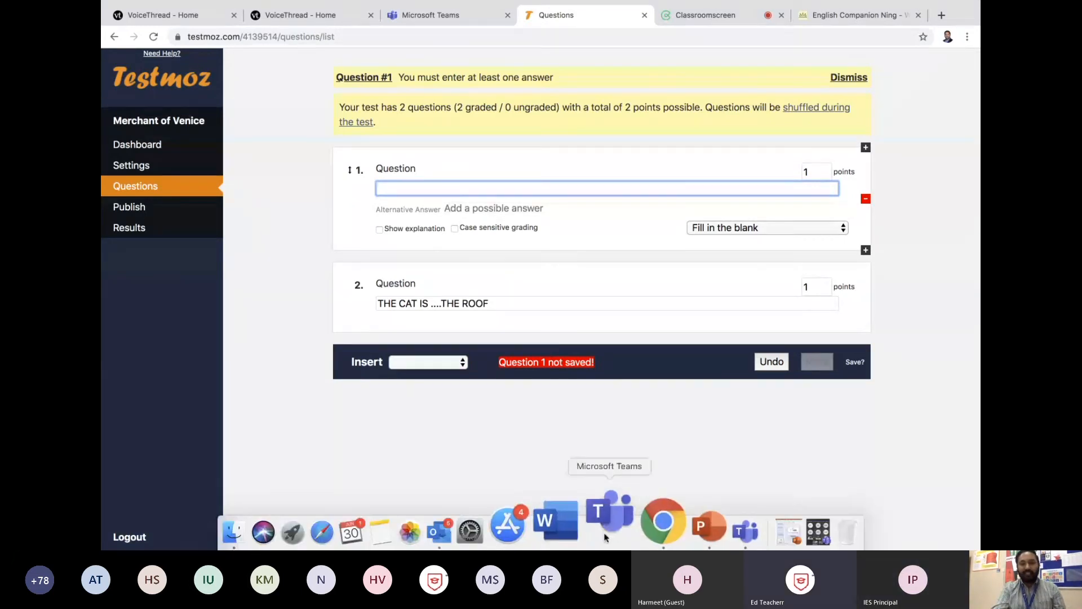
# Step: Switch back to the Microsoft Teams meeting and end the screen sharing
pyautogui.click(604, 532)
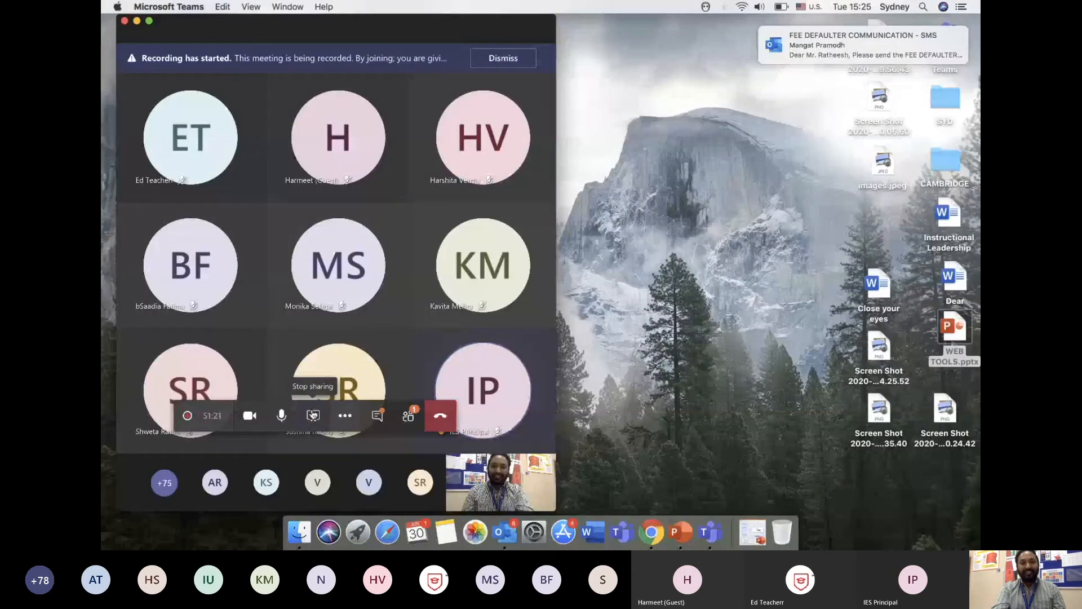
pyautogui.click(313, 416)
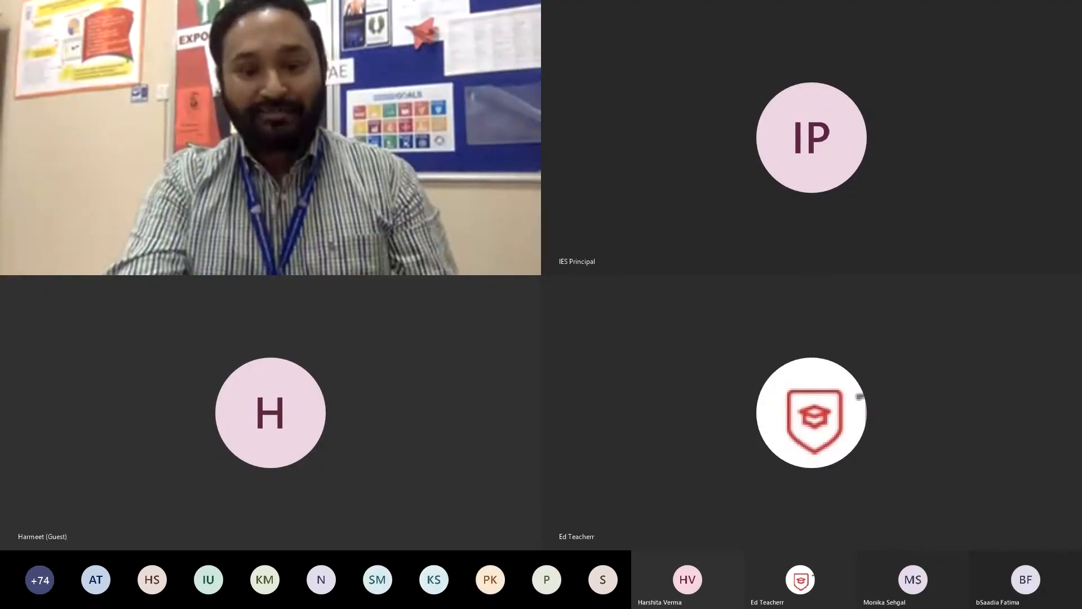